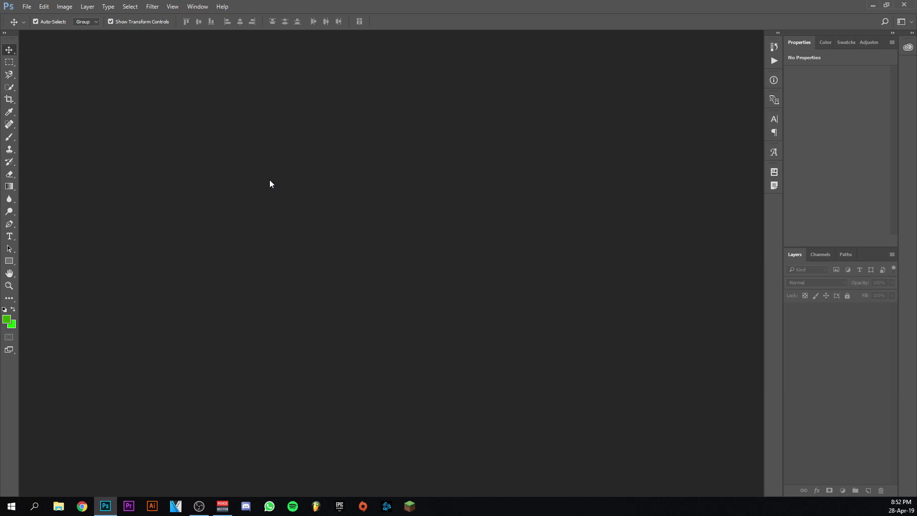
Open the image nRo3mhK from the Items folder.
{"action": "left_click", "coordinate": [33, 8]}
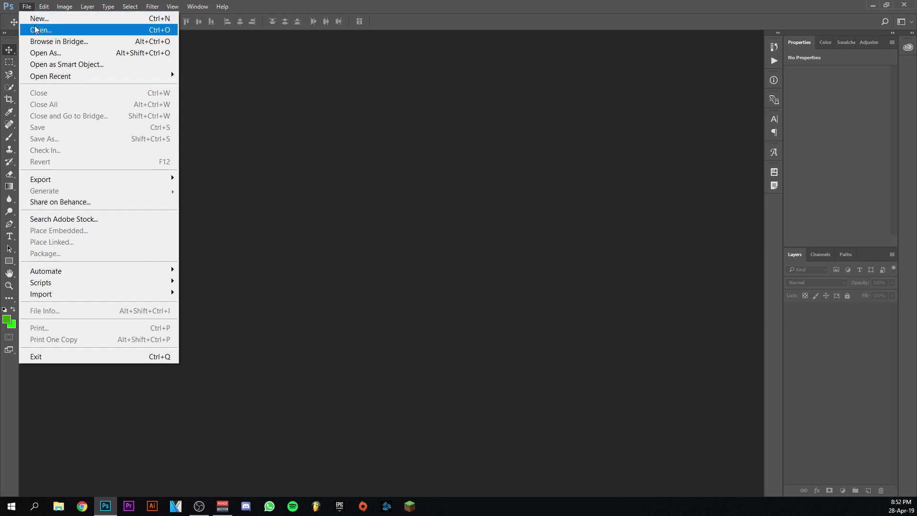
{"action": "left_click", "coordinate": [37, 29]}
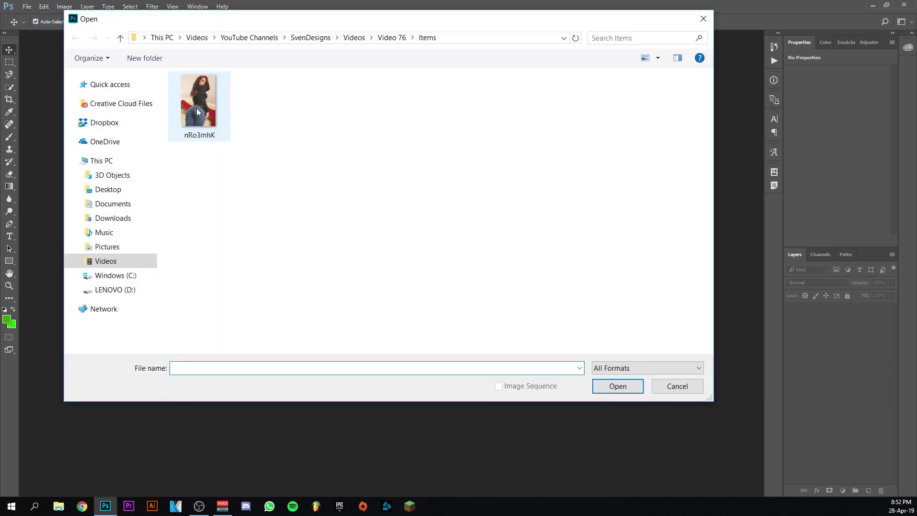
{"action": "double_click", "coordinate": [197, 111]}
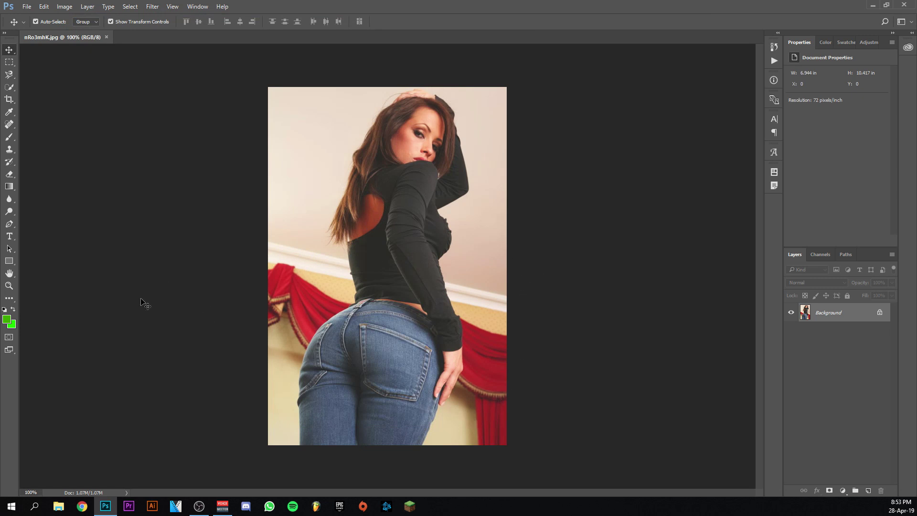
Convert the locked Background into a regular layer named Layer 0.
{"action": "left_click", "coordinate": [9, 224]}
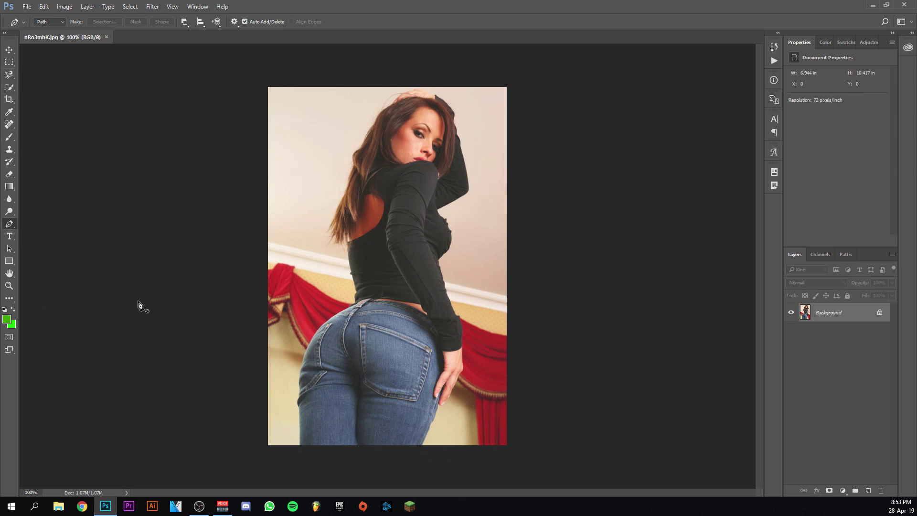
{"action": "left_click", "coordinate": [9, 285]}
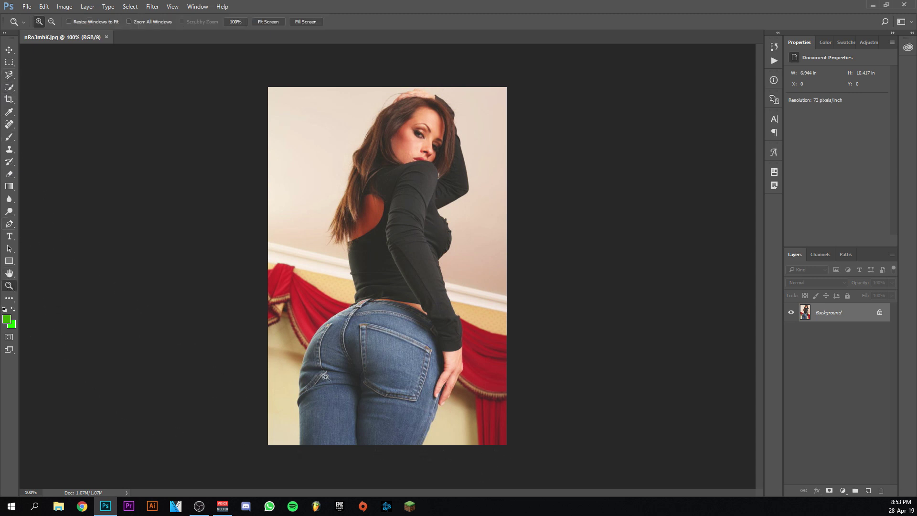
{"action": "double_click", "coordinate": [855, 313]}
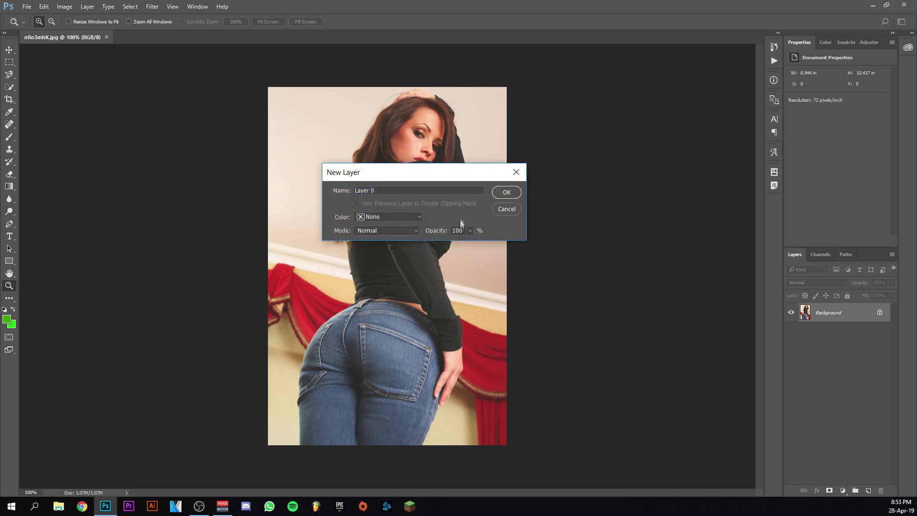
{"action": "left_click", "coordinate": [505, 192]}
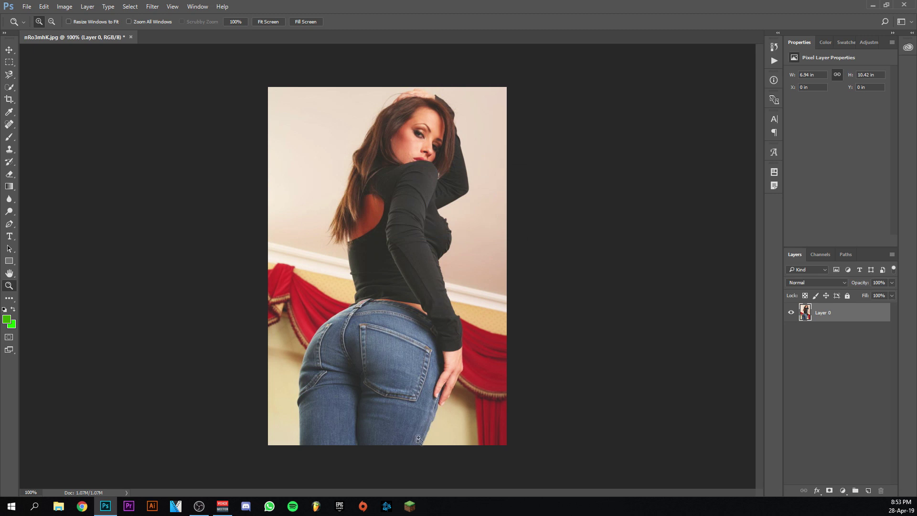
Start a Pen path at the image's bottom edge and trace the right side of the jeans up to the fingertips.
{"action": "left_click", "coordinate": [450, 443]}
{"action": "scroll", "coordinate": [451, 442], "scroll_direction": "down", "scroll_amount": 2}
{"action": "scroll", "coordinate": [452, 442], "scroll_direction": "up", "scroll_amount": 1}
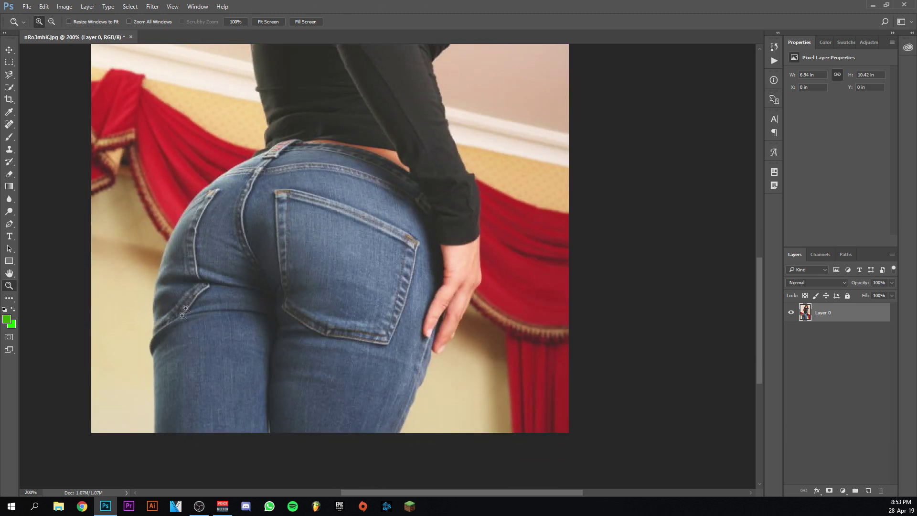
{"action": "left_click", "coordinate": [11, 224]}
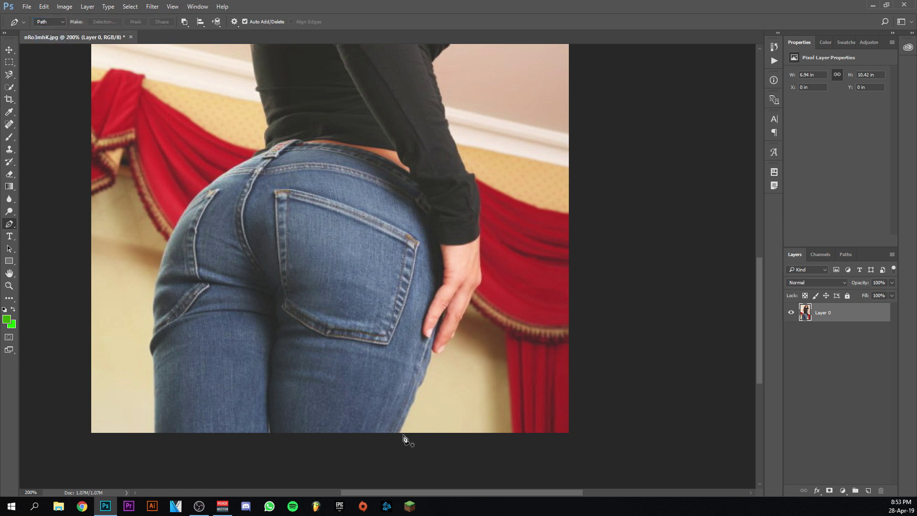
{"action": "scroll", "coordinate": [406, 435], "scroll_direction": "down", "scroll_amount": 2}
{"action": "left_click", "coordinate": [398, 403]}
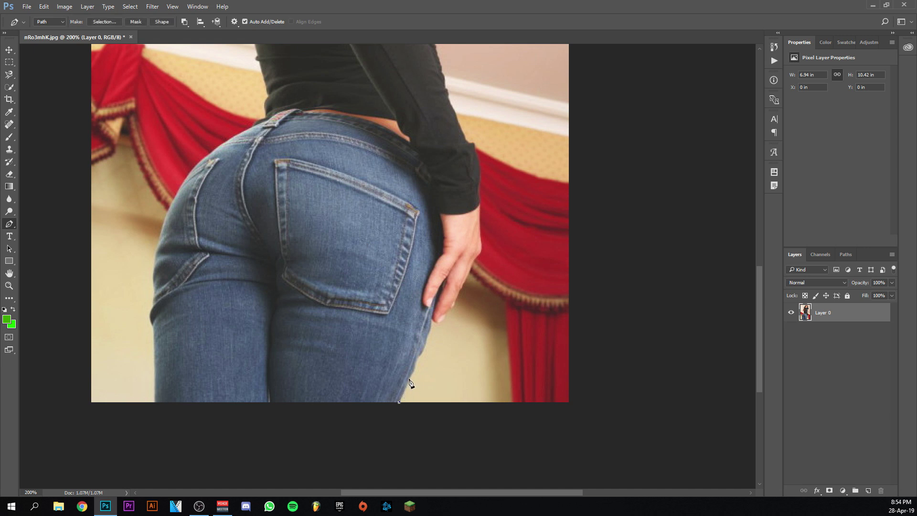
{"action": "left_click", "coordinate": [409, 378]}
{"action": "left_click", "coordinate": [414, 372]}
{"action": "key", "text": "ctrl+z"}
{"action": "left_click", "coordinate": [414, 370]}
{"action": "left_click", "coordinate": [416, 361]}
{"action": "left_click", "coordinate": [418, 357]}
{"action": "left_click", "coordinate": [426, 343]}
{"action": "left_click", "coordinate": [427, 336]}
{"action": "left_click", "coordinate": [430, 330]}
{"action": "left_click", "coordinate": [431, 319]}
Continue the Pen path from the fingertips along the outer edge of the hand to the sleeve cuff.
{"action": "left_click", "coordinate": [438, 322]}
{"action": "left_click", "coordinate": [445, 315]}
{"action": "left_click", "coordinate": [449, 311]}
{"action": "left_click", "coordinate": [451, 306]}
{"action": "left_click", "coordinate": [454, 304]}
{"action": "left_click", "coordinate": [459, 296]}
{"action": "left_click", "coordinate": [461, 289]}
{"action": "left_click", "coordinate": [464, 284]}
{"action": "left_click", "coordinate": [467, 278]}
{"action": "left_click", "coordinate": [469, 274]}
{"action": "left_click", "coordinate": [472, 266]}
{"action": "left_click", "coordinate": [476, 260]}
{"action": "left_click", "coordinate": [480, 250]}
{"action": "left_click", "coordinate": [481, 236]}
{"action": "left_click", "coordinate": [481, 222]}
{"action": "left_click", "coordinate": [480, 211]}
Extend the Pen path around the sleeve cuff and up the forearm to just below the chest.
{"action": "scroll", "coordinate": [513, 273], "scroll_direction": "up", "scroll_amount": 3}
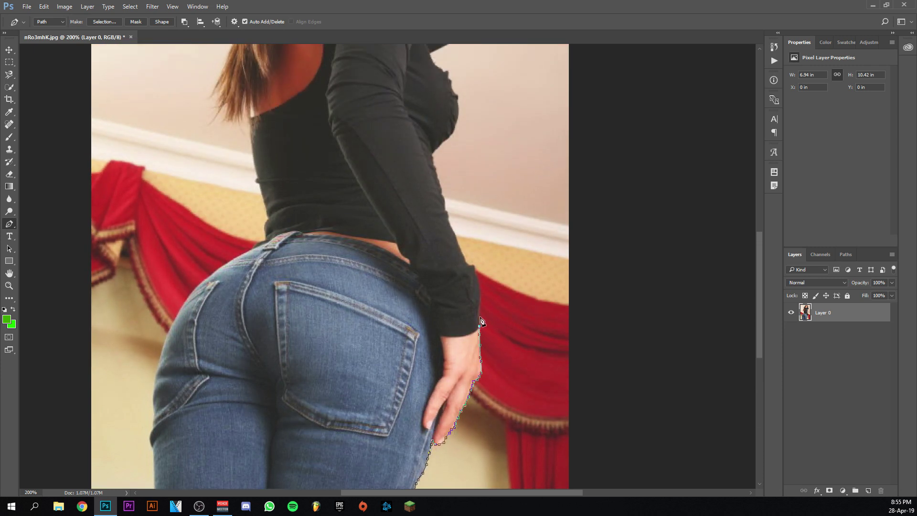
{"action": "left_click", "coordinate": [480, 317]}
{"action": "left_click", "coordinate": [480, 301]}
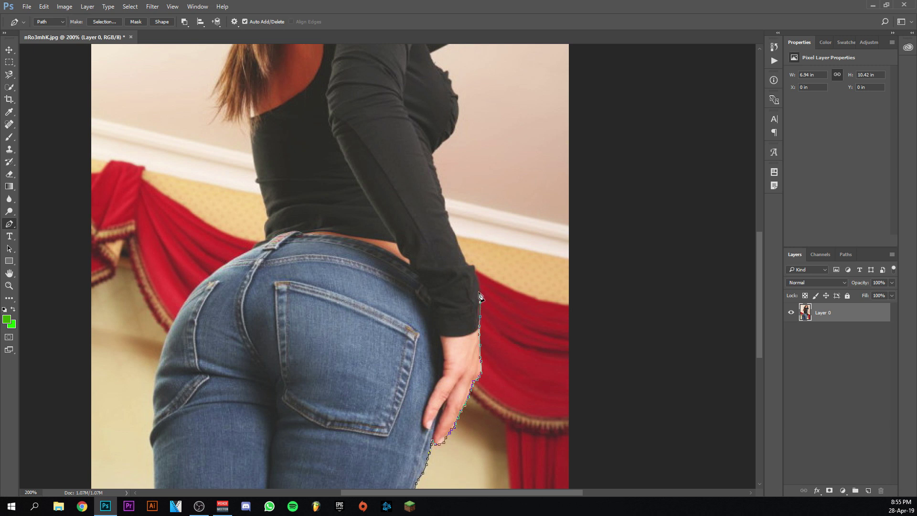
{"action": "left_click", "coordinate": [475, 269]}
{"action": "left_click", "coordinate": [473, 265]}
{"action": "left_click", "coordinate": [465, 261]}
{"action": "left_click", "coordinate": [445, 201]}
{"action": "left_click", "coordinate": [443, 195]}
{"action": "left_click", "coordinate": [442, 189]}
{"action": "left_click", "coordinate": [439, 183]}
{"action": "left_click", "coordinate": [435, 172]}
Trace the Pen path around the front of the chest and along the underside of the raised arm to the elbow.
{"action": "scroll", "coordinate": [432, 155], "scroll_direction": "up", "scroll_amount": 5}
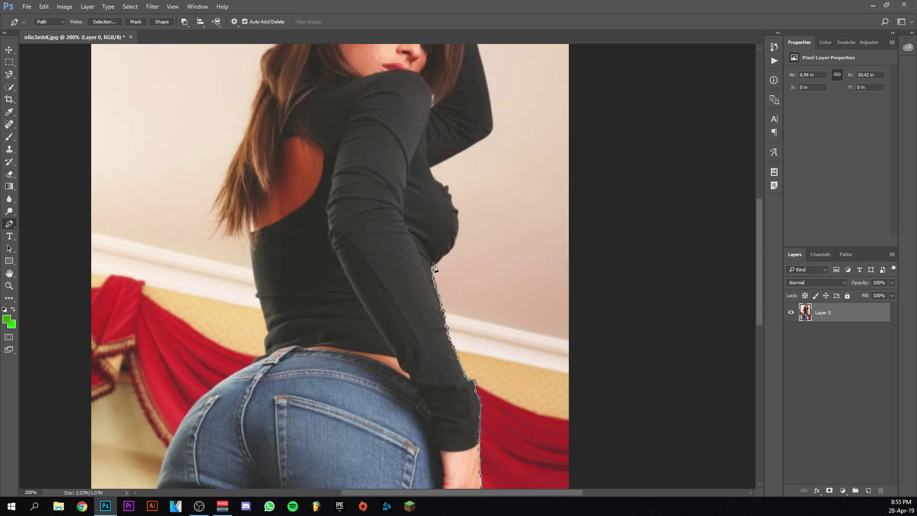
{"action": "left_click", "coordinate": [436, 261]}
{"action": "left_click", "coordinate": [440, 258]}
{"action": "left_click", "coordinate": [443, 255]}
{"action": "left_click", "coordinate": [446, 253]}
{"action": "left_click", "coordinate": [454, 243]}
{"action": "left_click", "coordinate": [457, 237]}
{"action": "left_click", "coordinate": [459, 219]}
{"action": "key", "text": "ctrl+z"}
{"action": "left_click", "coordinate": [458, 153]}
{"action": "left_click", "coordinate": [480, 140]}
{"action": "left_click", "coordinate": [489, 135]}
Continue the Pen path from the elbow up the outer edge of the raised sleeve to the wrist.
{"action": "scroll", "coordinate": [499, 143], "scroll_direction": "up", "scroll_amount": 6}
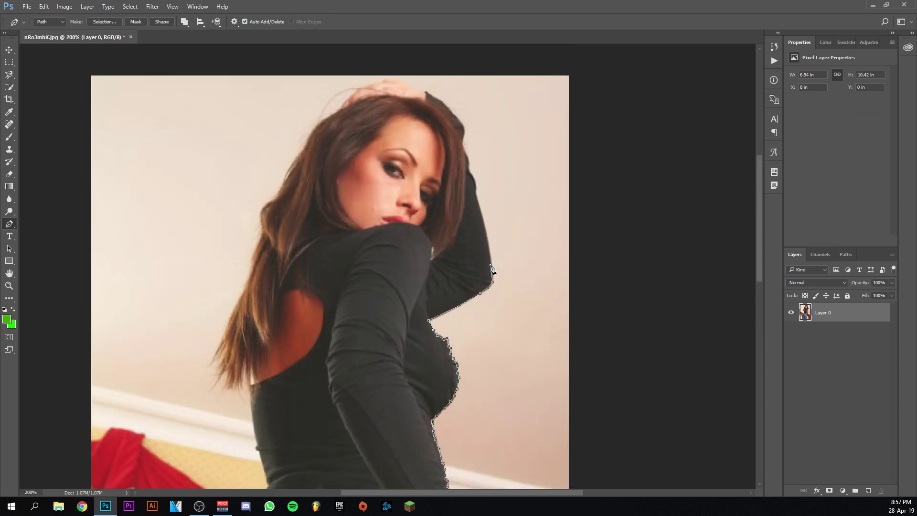
{"action": "left_click", "coordinate": [491, 265]}
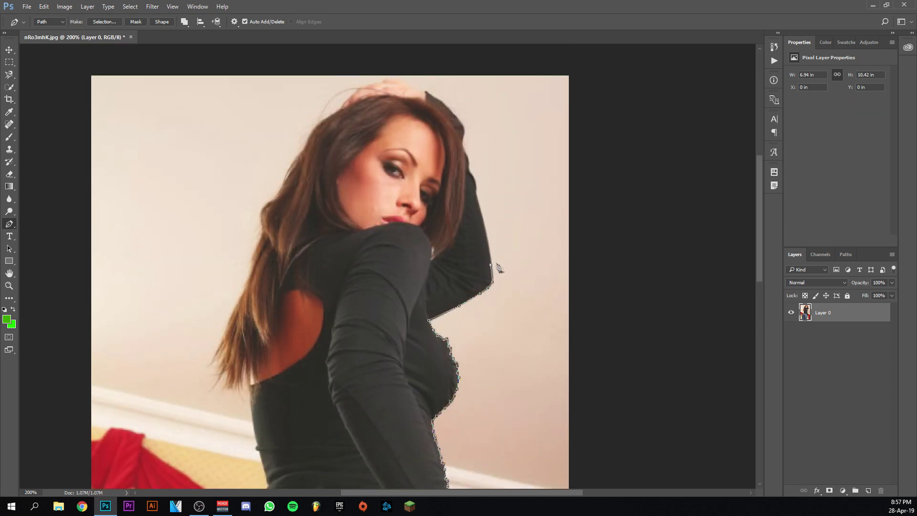
{"action": "left_click", "coordinate": [475, 194]}
{"action": "left_click_drag", "start_coordinate": [475, 194], "coordinate": [464, 171]}
{"action": "key", "text": "ctrl+z"}
{"action": "left_click", "coordinate": [475, 194]}
{"action": "left_click", "coordinate": [476, 191]}
{"action": "left_click", "coordinate": [463, 154]}
{"action": "left_click", "coordinate": [452, 114]}
{"action": "left_click", "coordinate": [442, 100]}
{"action": "left_click", "coordinate": [427, 96]}
Trace the Pen path over the hand resting on top of the woman's head.
{"action": "left_click", "coordinate": [422, 90]}
{"action": "left_click", "coordinate": [415, 89]}
{"action": "left_click", "coordinate": [407, 83]}
{"action": "left_click", "coordinate": [391, 77]}
{"action": "left_click", "coordinate": [386, 78]}
{"action": "left_click", "coordinate": [380, 82]}
{"action": "left_click", "coordinate": [360, 88]}
{"action": "left_click", "coordinate": [353, 91]}
{"action": "left_click", "coordinate": [350, 98]}
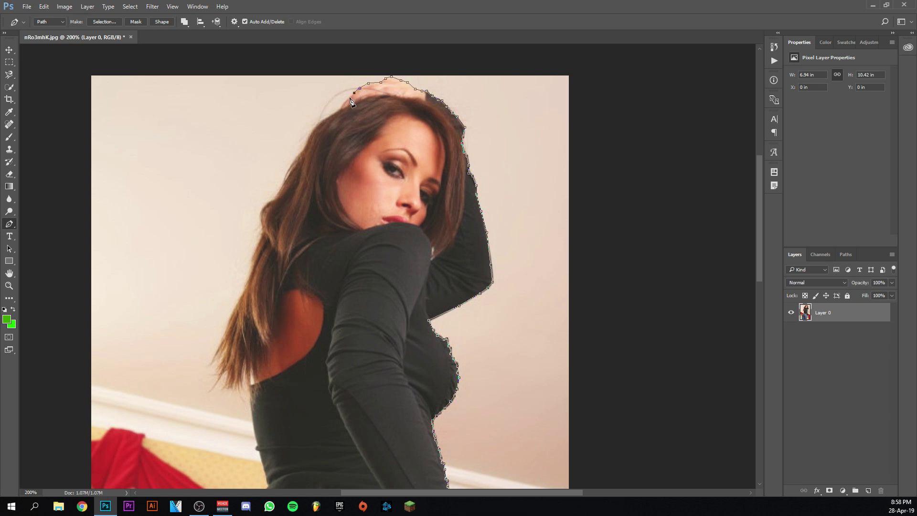
Extend the Pen path from the hand down the left edge of the upper hair to shoulder height.
{"action": "left_click", "coordinate": [345, 101]}
{"action": "left_click", "coordinate": [340, 109]}
{"action": "left_click", "coordinate": [333, 116]}
{"action": "left_click", "coordinate": [326, 120]}
{"action": "left_click", "coordinate": [316, 127]}
{"action": "left_click", "coordinate": [311, 135]}
{"action": "left_click", "coordinate": [298, 156]}
{"action": "left_click", "coordinate": [289, 169]}
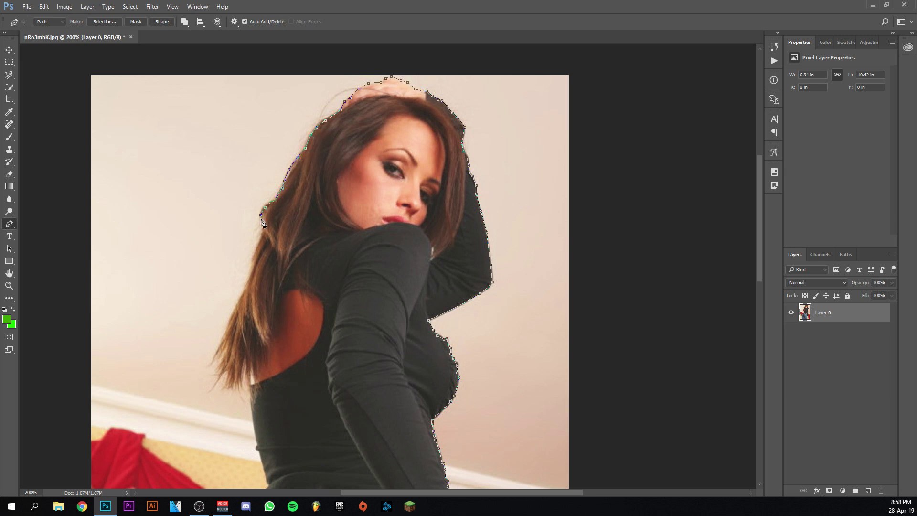
{"action": "left_click", "coordinate": [261, 218]}
Trace the Pen path down the outer edge of the long hair toward its tips.
{"action": "left_click", "coordinate": [261, 245]}
{"action": "left_click", "coordinate": [257, 253]}
{"action": "left_click", "coordinate": [254, 262]}
{"action": "left_click", "coordinate": [252, 273]}
{"action": "left_click", "coordinate": [249, 279]}
{"action": "left_click", "coordinate": [247, 284]}
{"action": "left_click", "coordinate": [243, 291]}
{"action": "left_click", "coordinate": [236, 303]}
{"action": "left_click", "coordinate": [230, 316]}
{"action": "left_click", "coordinate": [228, 327]}
{"action": "left_click", "coordinate": [223, 337]}
{"action": "left_click", "coordinate": [219, 348]}
{"action": "left_click", "coordinate": [209, 365]}
Outline the jagged hair tips with the Pen path and rejoin the back of the black top.
{"action": "left_click", "coordinate": [220, 350]}
{"action": "left_click", "coordinate": [222, 356]}
{"action": "left_click", "coordinate": [222, 360]}
{"action": "left_click", "coordinate": [218, 370]}
{"action": "left_click", "coordinate": [226, 368]}
{"action": "left_click", "coordinate": [210, 390]}
{"action": "left_click", "coordinate": [235, 377]}
{"action": "key", "text": "Delete"}
{"action": "key", "text": "ctrl+alt+z"}
{"action": "left_click", "coordinate": [234, 383]}
{"action": "left_click", "coordinate": [227, 387]}
{"action": "left_click", "coordinate": [243, 386]}
{"action": "left_click", "coordinate": [243, 370]}
{"action": "left_click", "coordinate": [246, 355]}
{"action": "left_click", "coordinate": [248, 384]}
{"action": "left_click", "coordinate": [251, 407]}
Continue the Pen path down the back of the black top and past the waistband of the jeans.
{"action": "scroll", "coordinate": [299, 382], "scroll_direction": "down", "scroll_amount": 2}
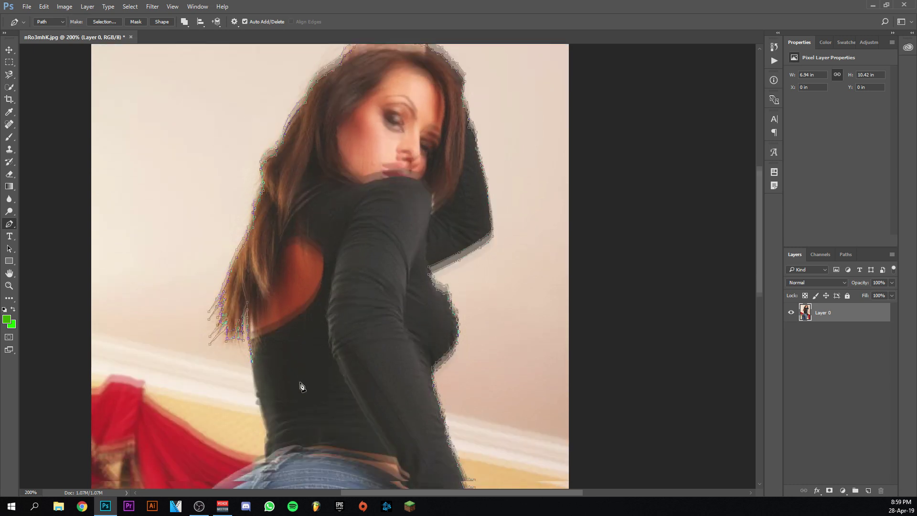
{"action": "scroll", "coordinate": [300, 382], "scroll_direction": "down", "scroll_amount": 2}
{"action": "left_click", "coordinate": [254, 313]}
{"action": "left_click", "coordinate": [258, 329]}
{"action": "left_click", "coordinate": [255, 334]}
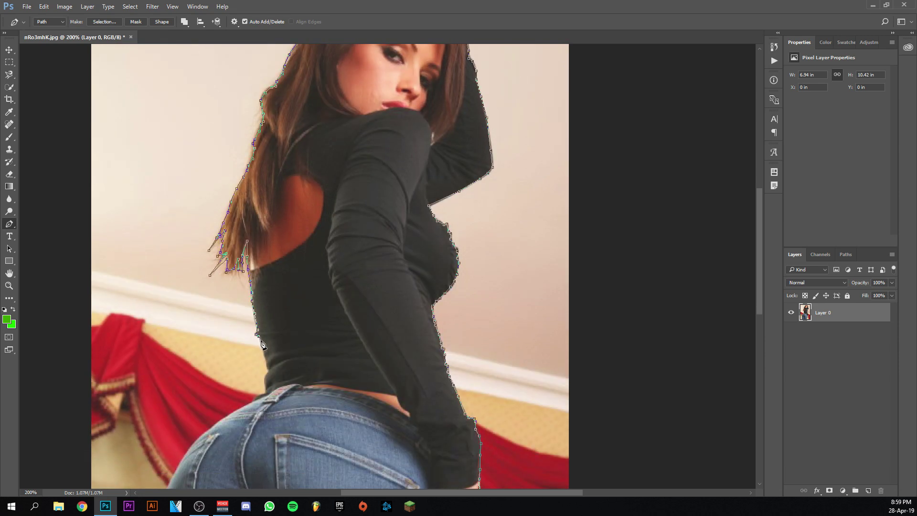
{"action": "left_click", "coordinate": [266, 355]}
{"action": "left_click", "coordinate": [269, 371]}
{"action": "scroll", "coordinate": [268, 389], "scroll_direction": "down", "scroll_amount": 1}
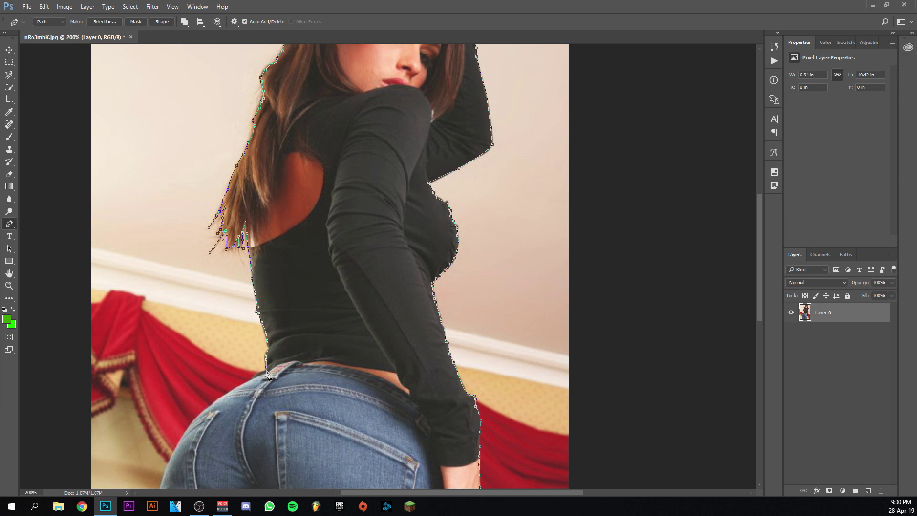
{"action": "left_click", "coordinate": [247, 382]}
Trace the Pen path along the curved left edge of the jeans around the hip.
{"action": "scroll", "coordinate": [246, 382], "scroll_direction": "down", "scroll_amount": 2}
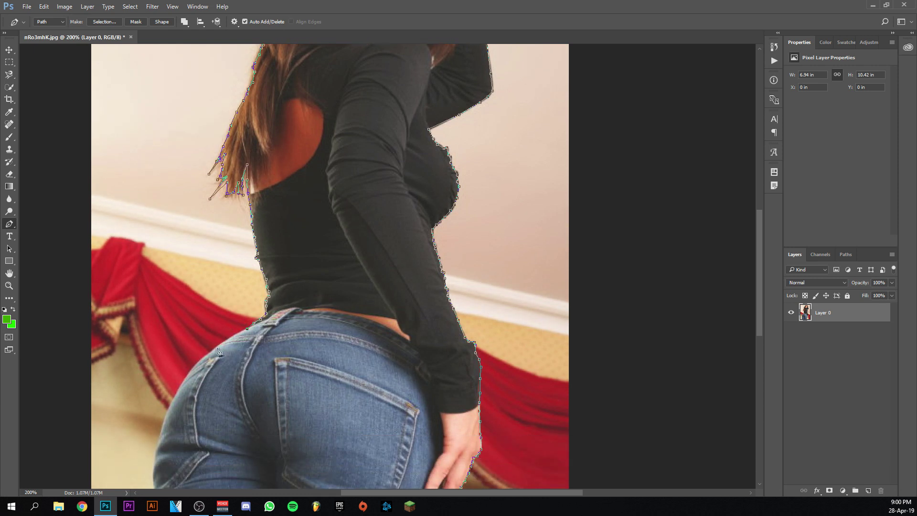
{"action": "left_click", "coordinate": [197, 363]}
{"action": "left_click_drag", "start_coordinate": [187, 373], "coordinate": [186, 374]}
{"action": "left_click", "coordinate": [182, 384]}
{"action": "left_click", "coordinate": [173, 400]}
{"action": "scroll", "coordinate": [173, 403], "scroll_direction": "down", "scroll_amount": 1}
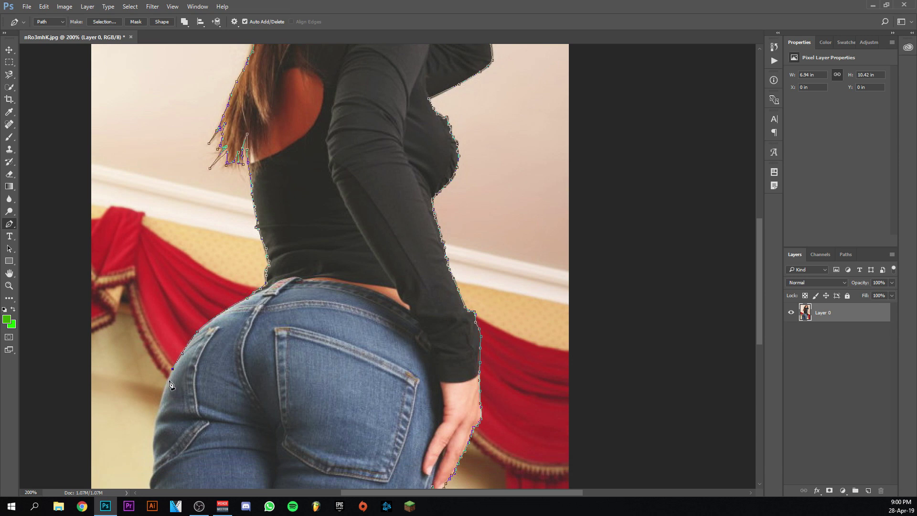
{"action": "scroll", "coordinate": [168, 381], "scroll_direction": "down", "scroll_amount": 1}
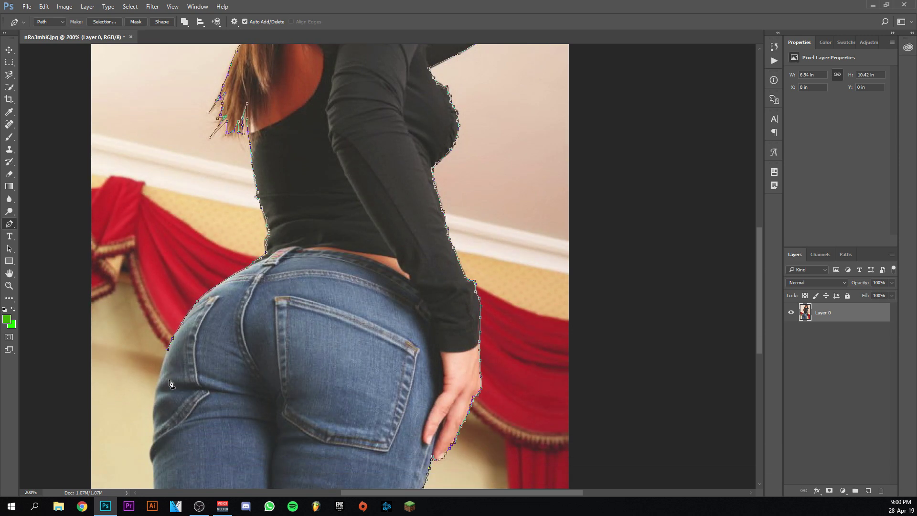
{"action": "left_click", "coordinate": [162, 366]}
{"action": "left_click", "coordinate": [158, 381]}
{"action": "left_click", "coordinate": [156, 389]}
Trace the left thigh down past the image's bottom edge and close the Pen path at its starting point.
{"action": "scroll", "coordinate": [155, 391], "scroll_direction": "down", "scroll_amount": 1}
{"action": "left_click", "coordinate": [155, 379]}
{"action": "scroll", "coordinate": [154, 382], "scroll_direction": "down", "scroll_amount": 1}
{"action": "left_click", "coordinate": [153, 368]}
{"action": "left_click", "coordinate": [153, 380]}
{"action": "left_click", "coordinate": [153, 397]}
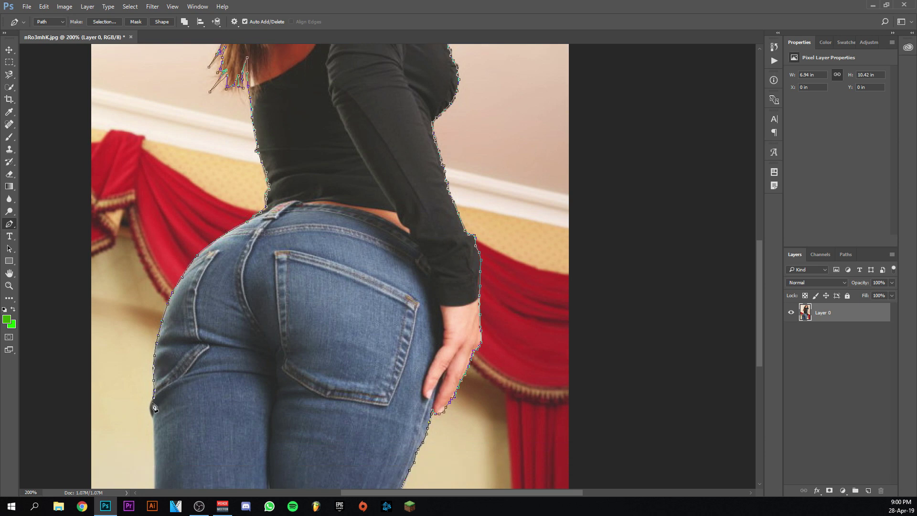
{"action": "left_click", "coordinate": [154, 417]}
{"action": "scroll", "coordinate": [154, 419], "scroll_direction": "down", "scroll_amount": 1}
{"action": "left_click", "coordinate": [155, 420]}
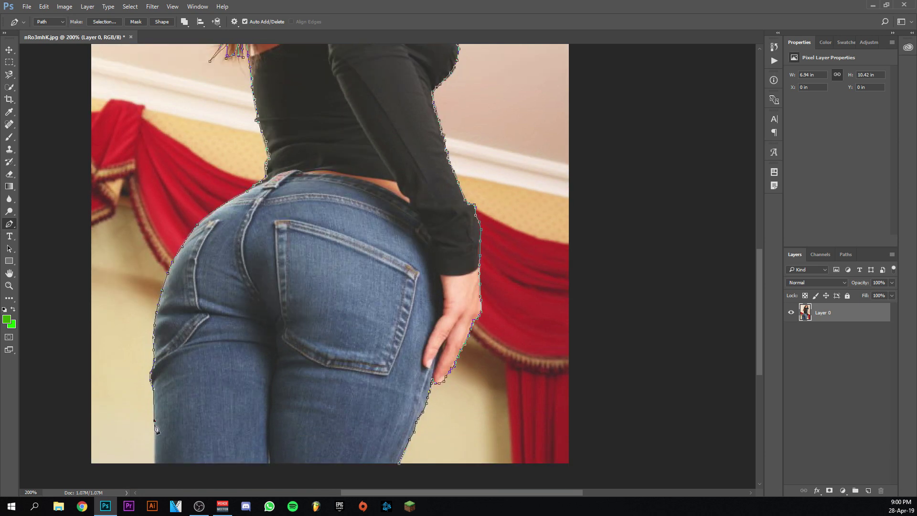
{"action": "left_click", "coordinate": [155, 447]}
{"action": "left_click", "coordinate": [157, 469]}
{"action": "scroll", "coordinate": [158, 468], "scroll_direction": "down", "scroll_amount": 2}
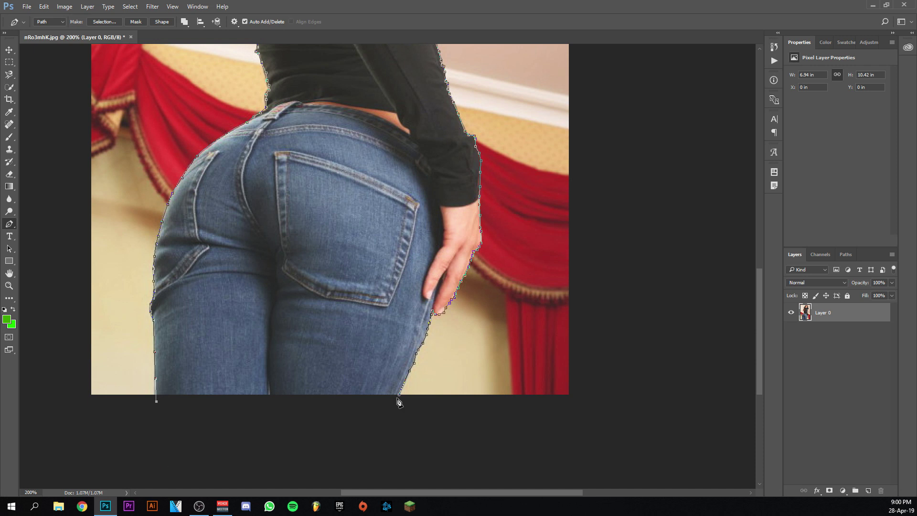
{"action": "left_click", "coordinate": [399, 395]}
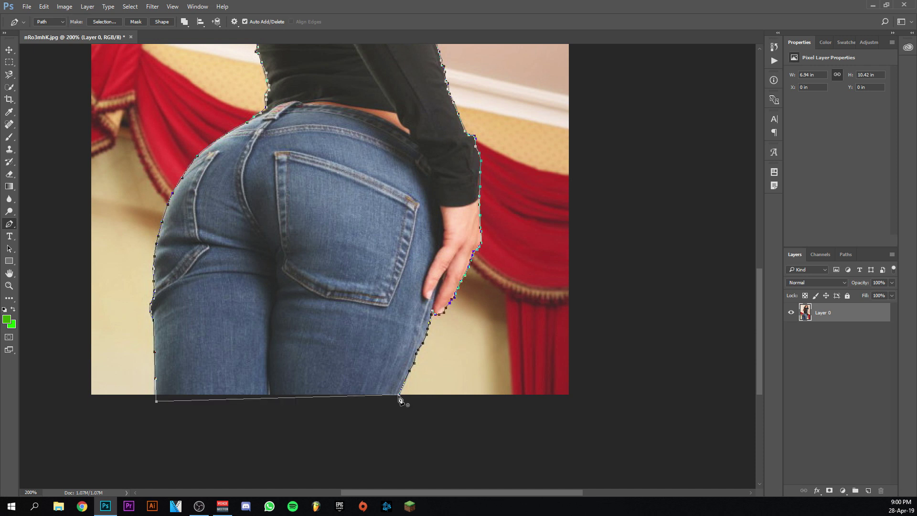
Convert the closed Pen path around the woman into a selection and view the whole image.
{"action": "left_click", "coordinate": [105, 22]}
{"action": "left_click", "coordinate": [681, 223]}
{"action": "key", "text": "z"}
{"action": "scroll", "coordinate": [135, 292], "scroll_direction": "up", "scroll_amount": 2}
{"action": "right_click", "coordinate": [304, 255]}
{"action": "left_click", "coordinate": [328, 325]}
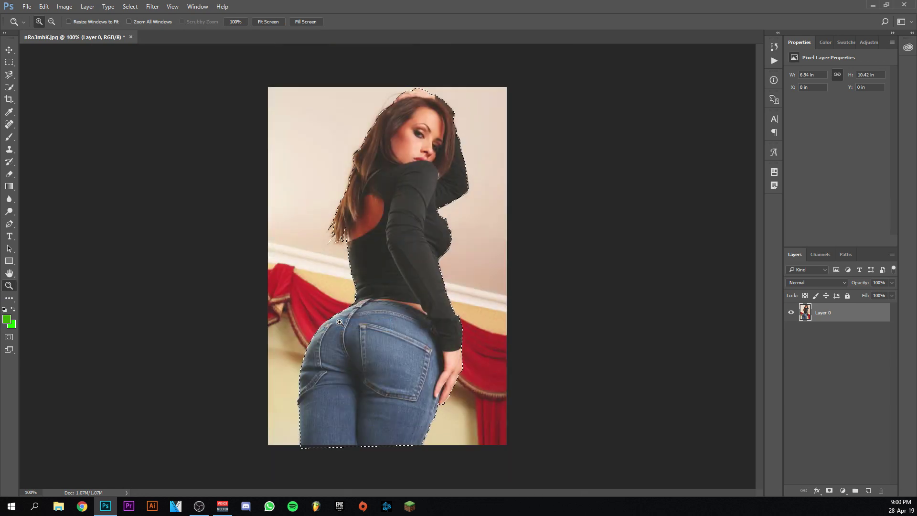
Invert the selection around the woman and delete the background from the photo layer.
{"action": "left_click", "coordinate": [130, 6]}
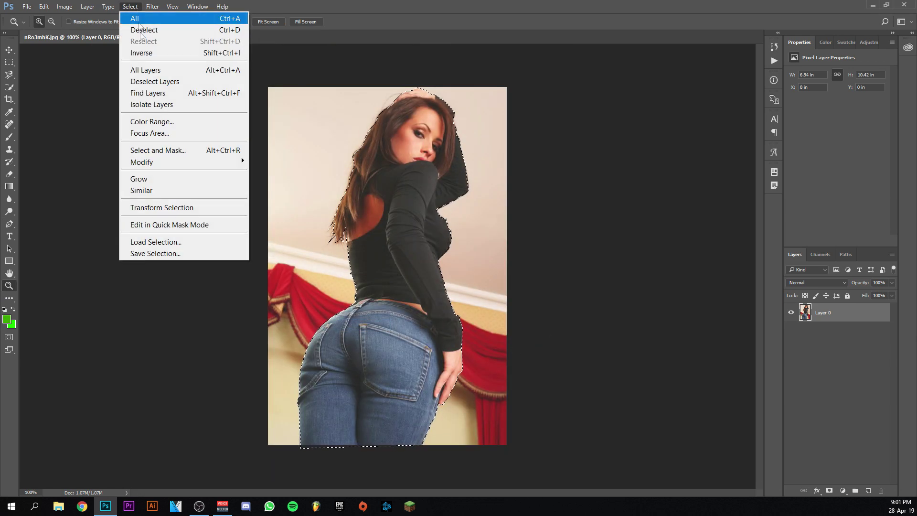
{"action": "left_click", "coordinate": [139, 51]}
{"action": "right_click", "coordinate": [868, 324]}
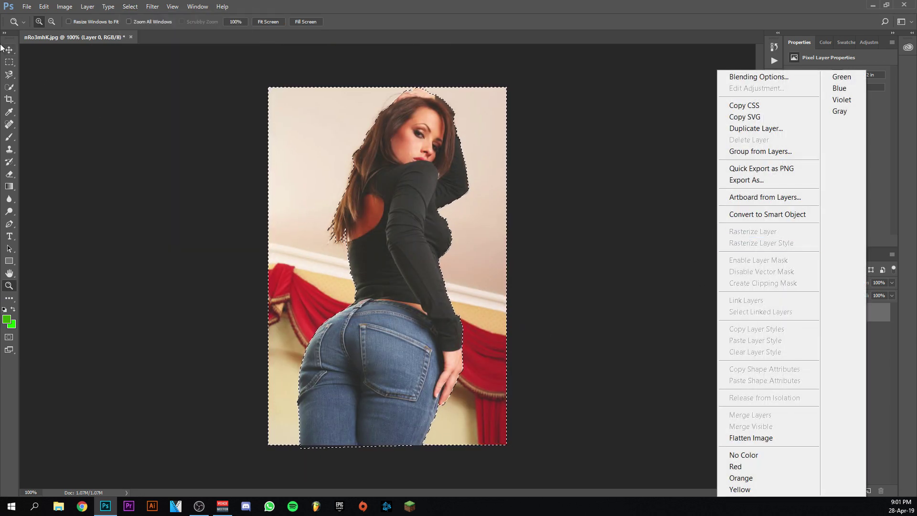
{"action": "left_click", "coordinate": [9, 50]}
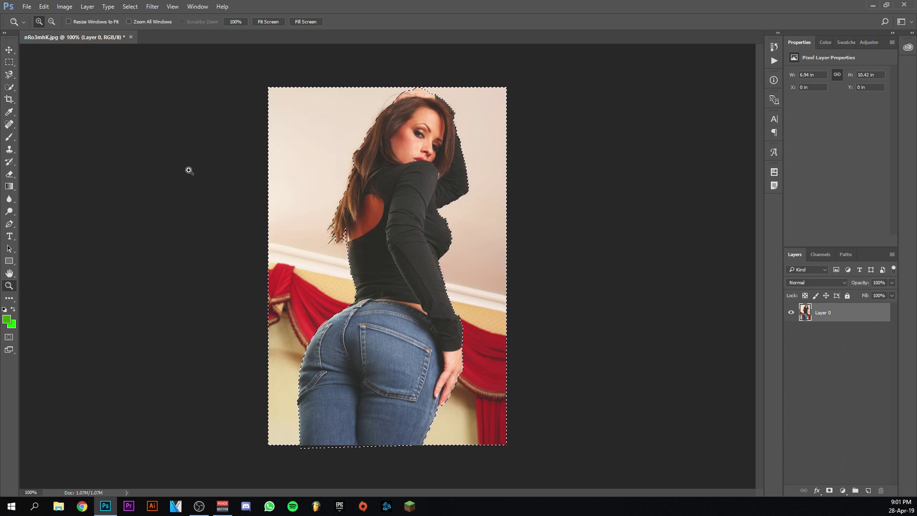
{"action": "key", "text": "Delete"}
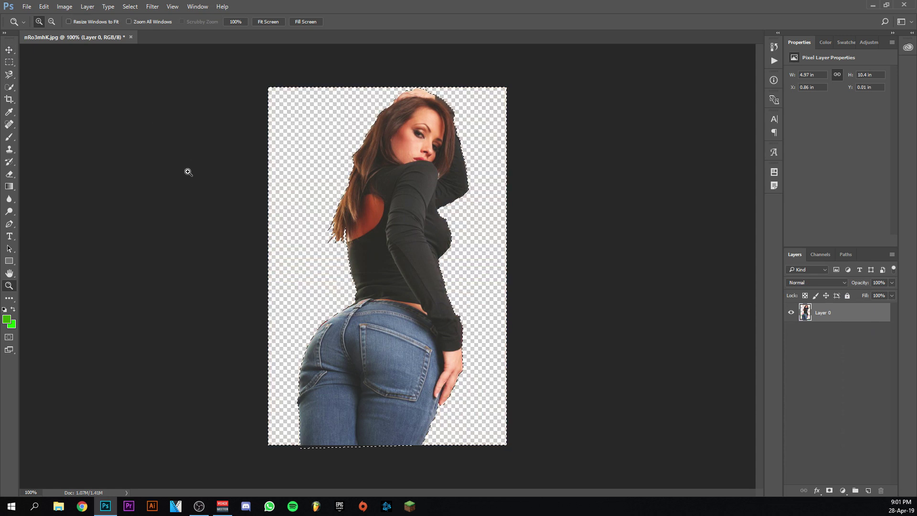
Deselect the background area, then switch to the Move tool and deselect the photo layer.
{"action": "left_click", "coordinate": [153, 7]}
{"action": "left_click", "coordinate": [143, 30]}
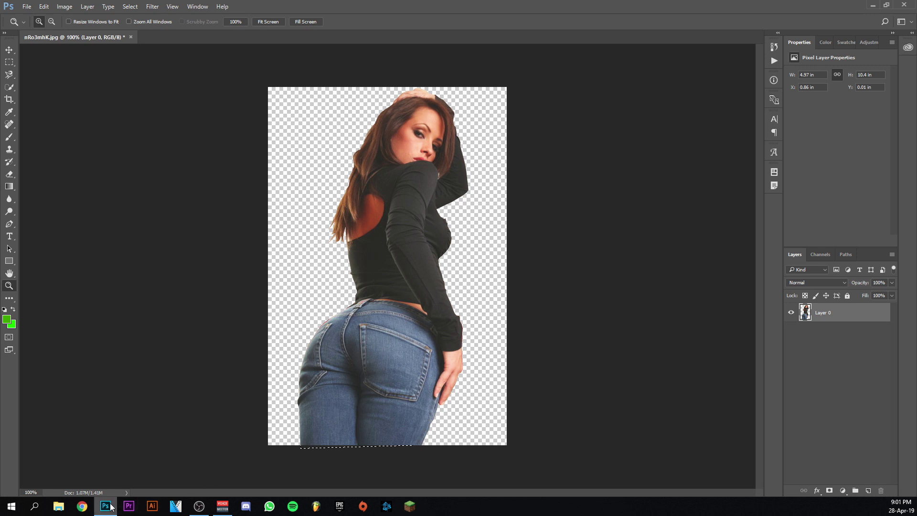
{"action": "mouse_move", "coordinate": [111, 507]}
{"action": "key", "text": "v"}
{"action": "left_click", "coordinate": [660, 279]}
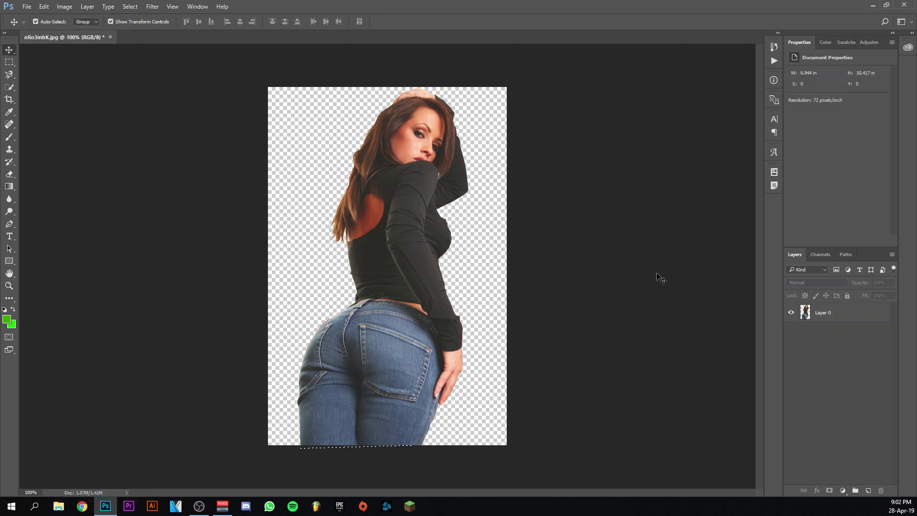